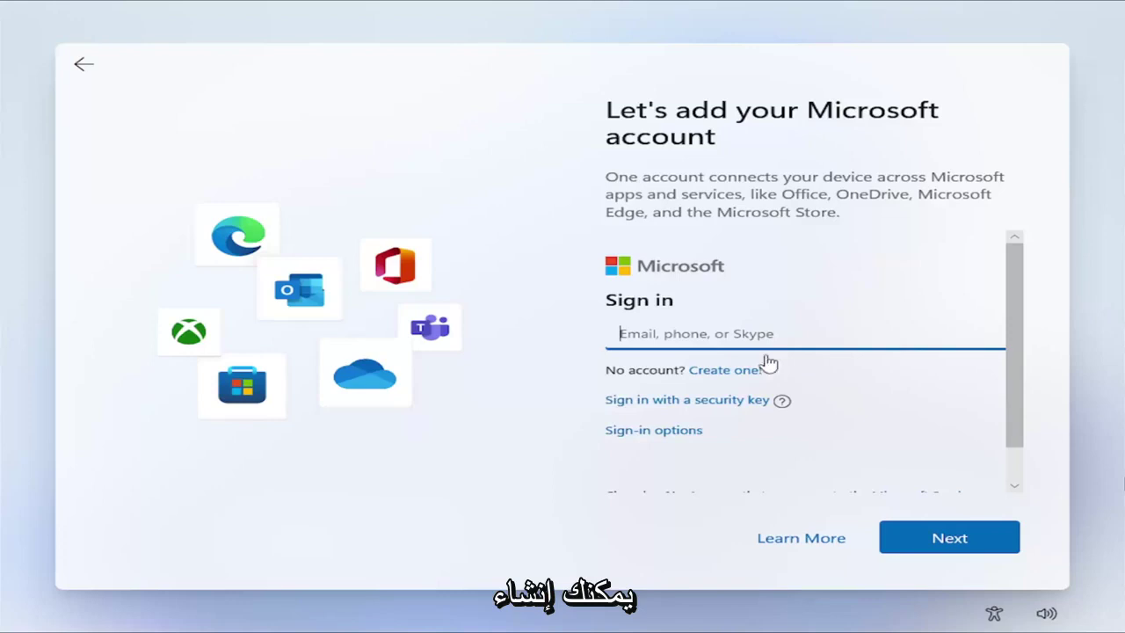
{"action": "scroll", "coordinate": [646, 400], "scroll_direction": "down", "scroll_amount": 1}
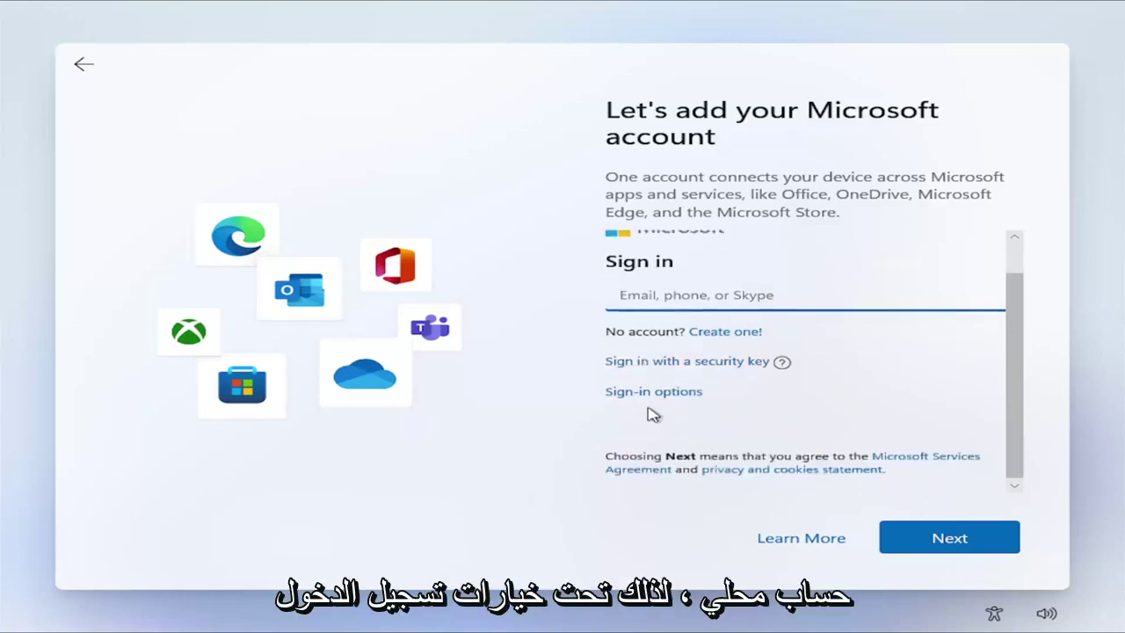
{"action": "left_click", "coordinate": [650, 393]}
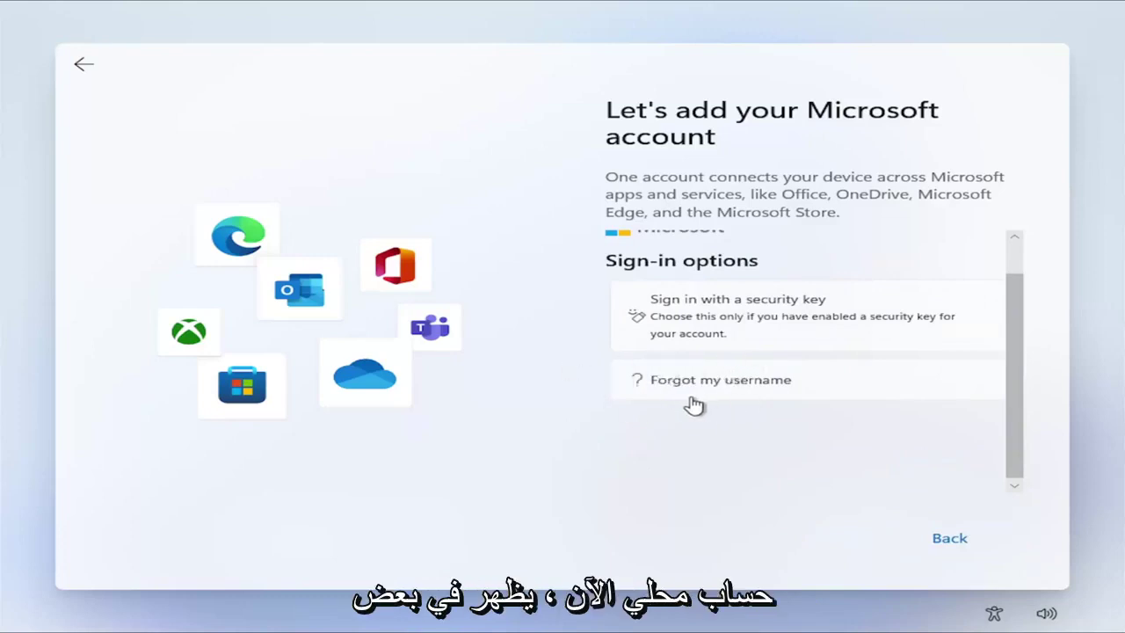
{"action": "scroll", "coordinate": [693, 405], "scroll_direction": "up", "scroll_amount": 1}
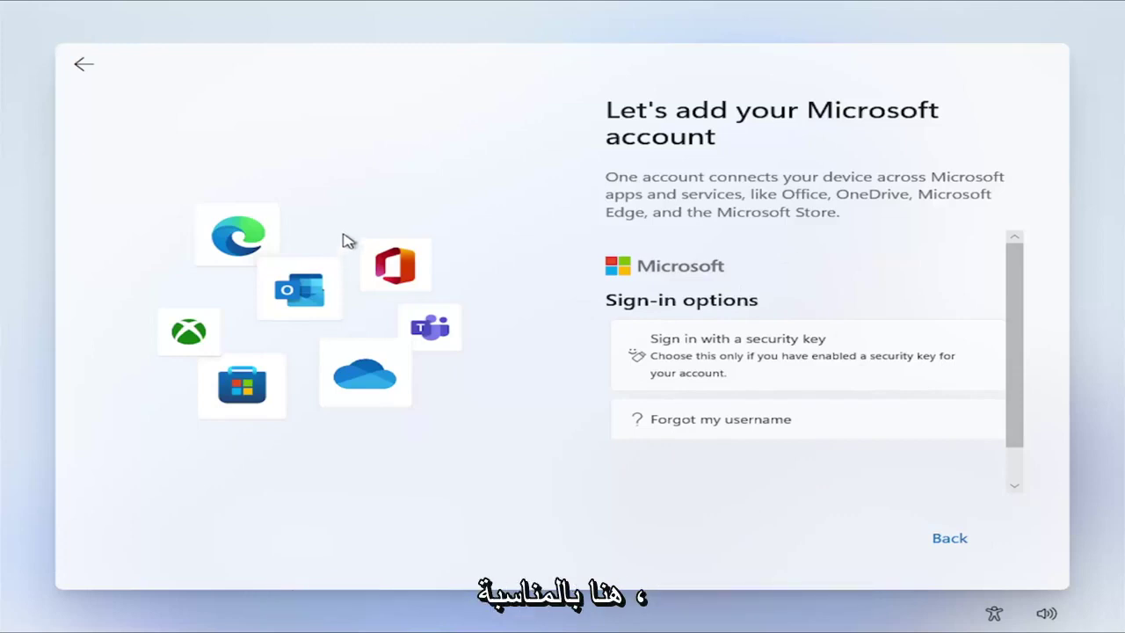
{"action": "left_click", "coordinate": [84, 66]}
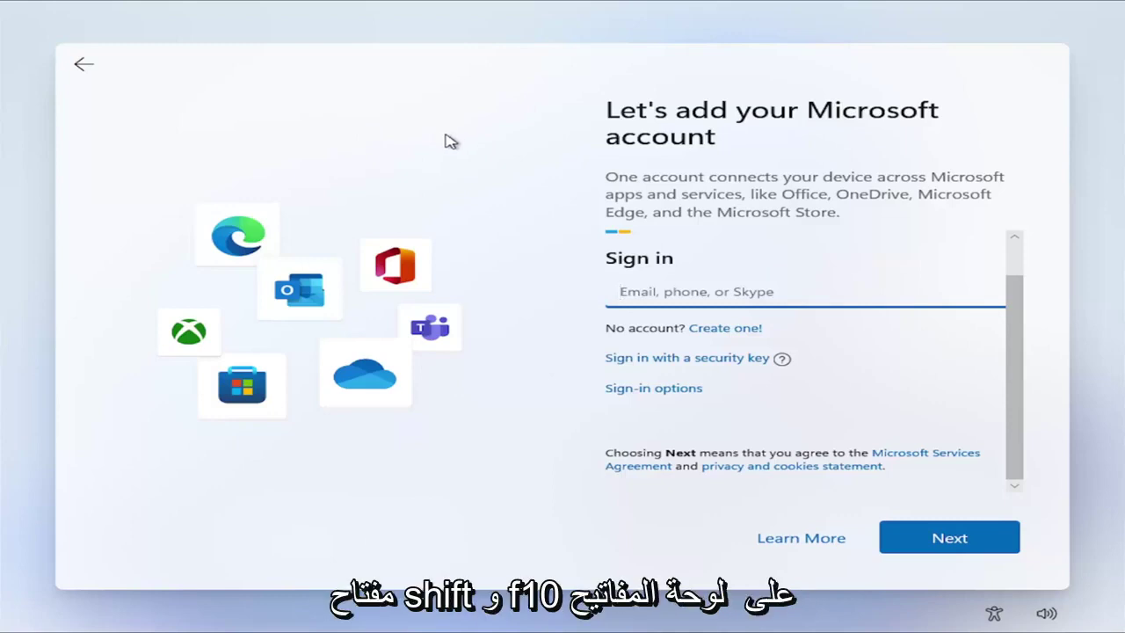
Step: Open an administrator Command Prompt over setup and enter the oobe\bypassnro command
{"action": "key", "text": "shift+F10"}
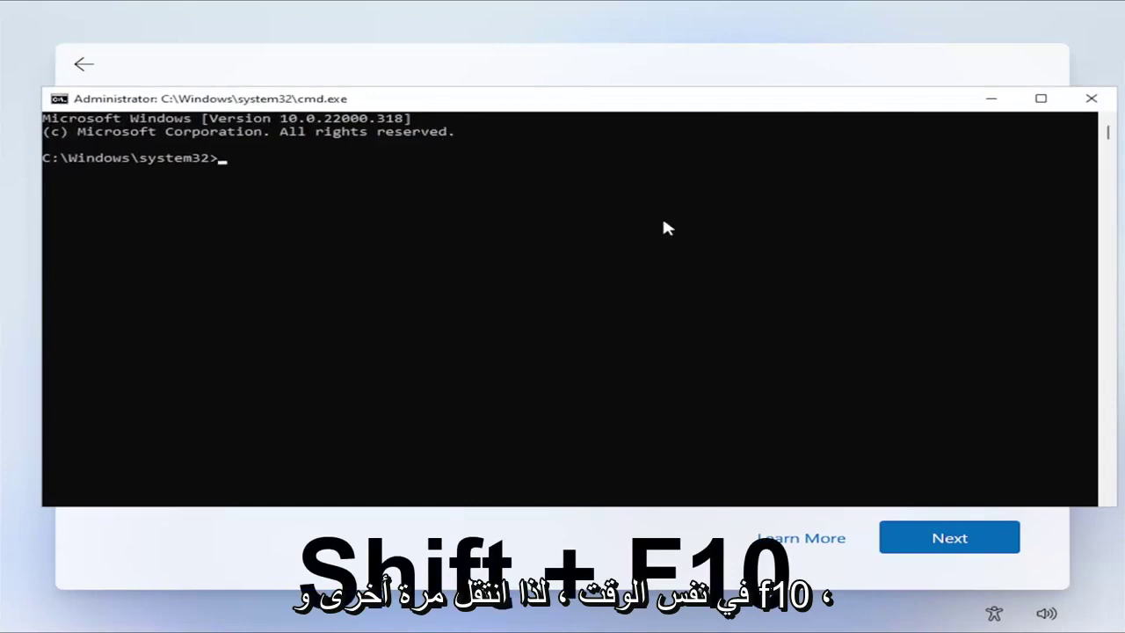
{"action": "type", "text": "o"}
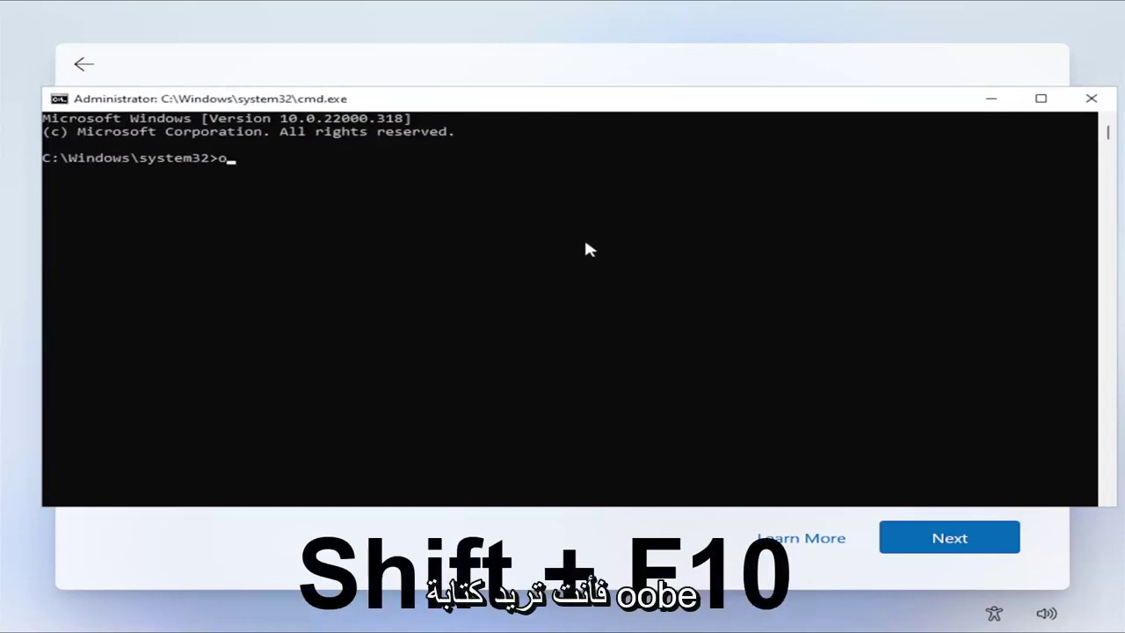
{"action": "type", "text": "obe"}
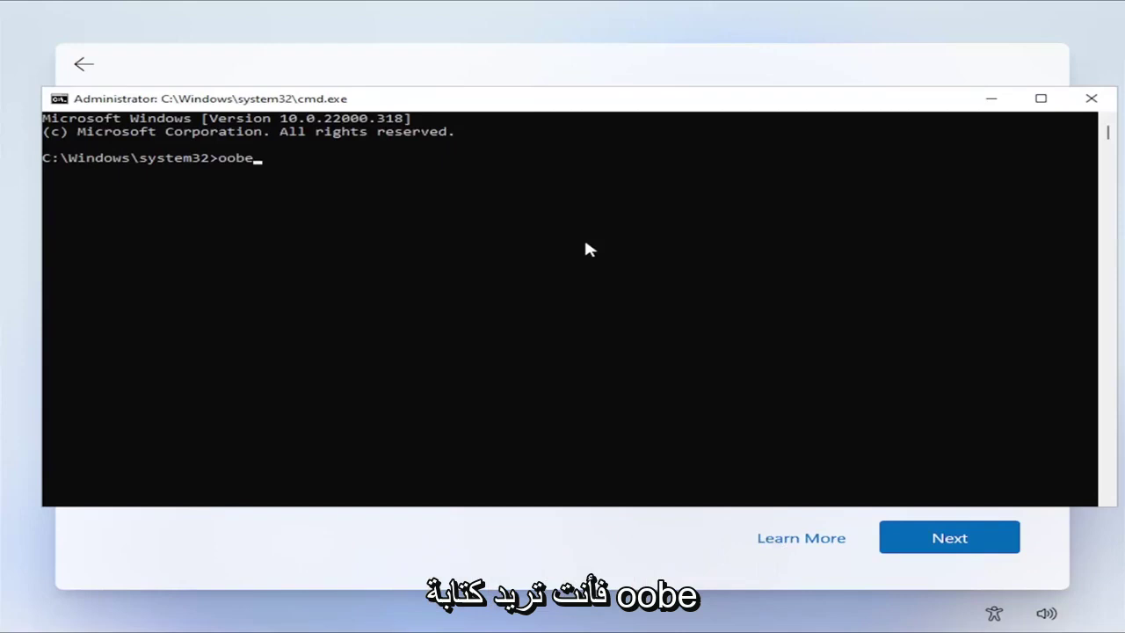
{"action": "type", "text": "\\"}
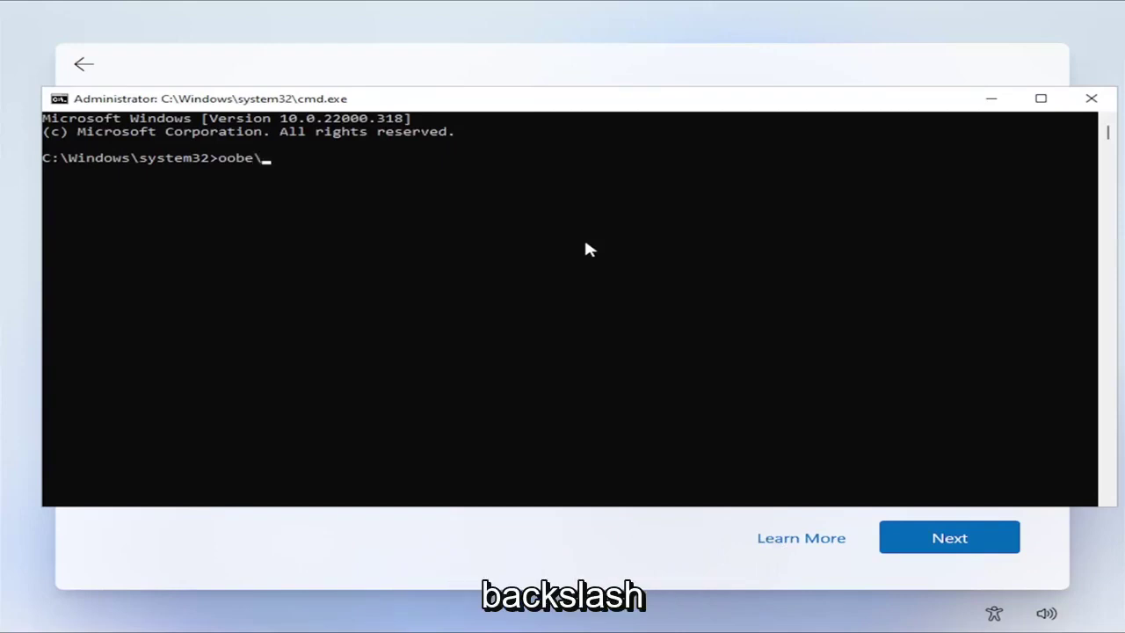
{"action": "type", "text": "by"}
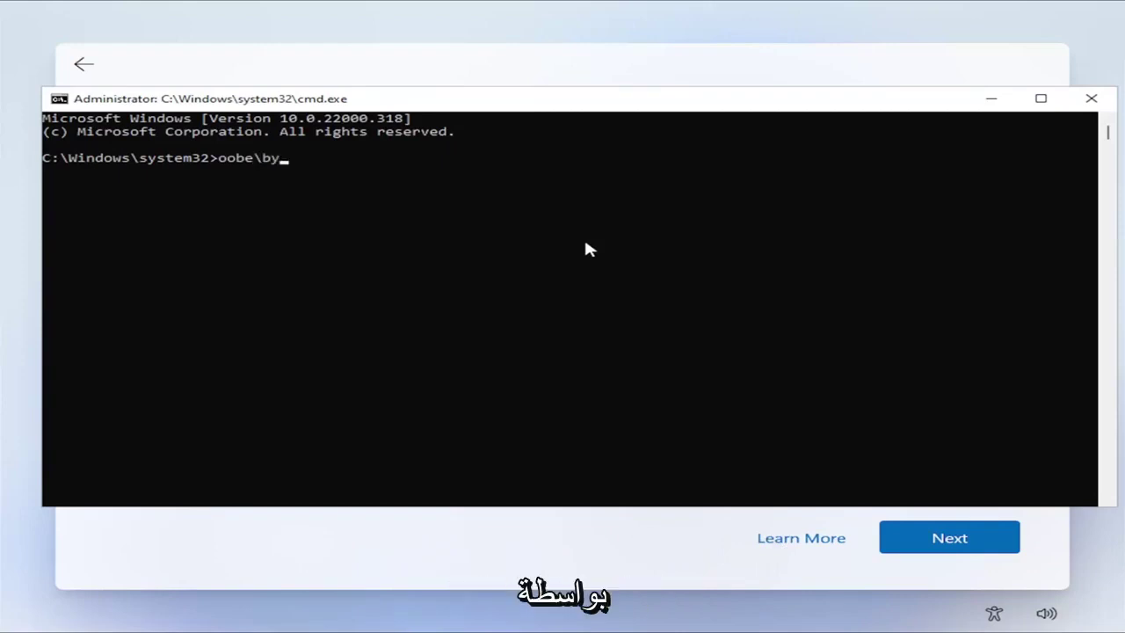
{"action": "type", "text": "pa"}
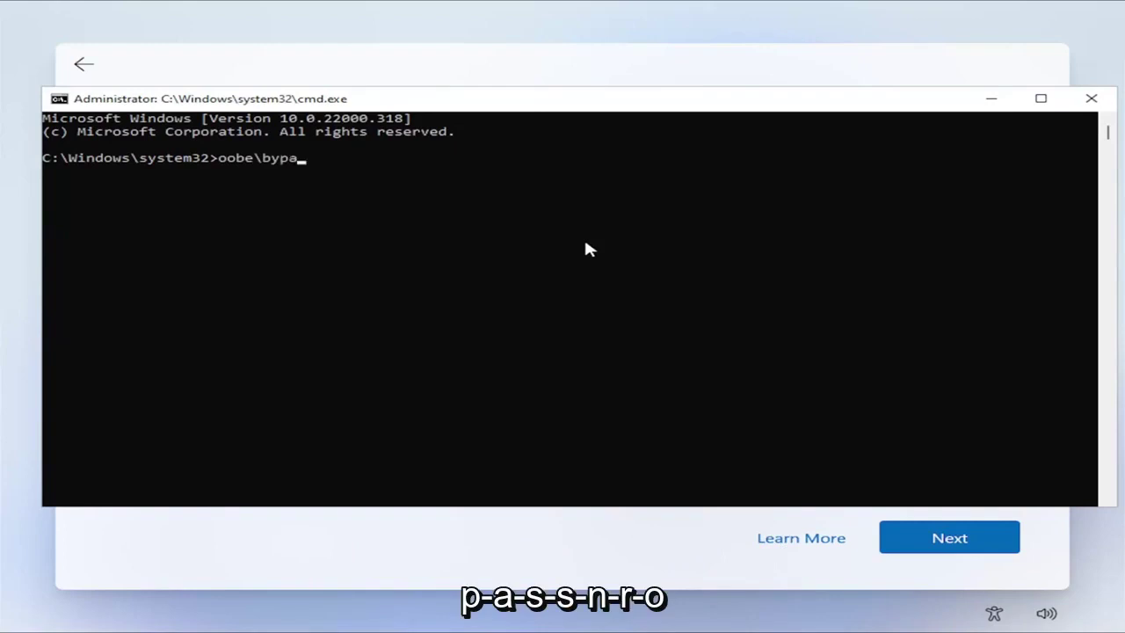
{"action": "type", "text": "ssn"}
{"action": "type", "text": "ro"}
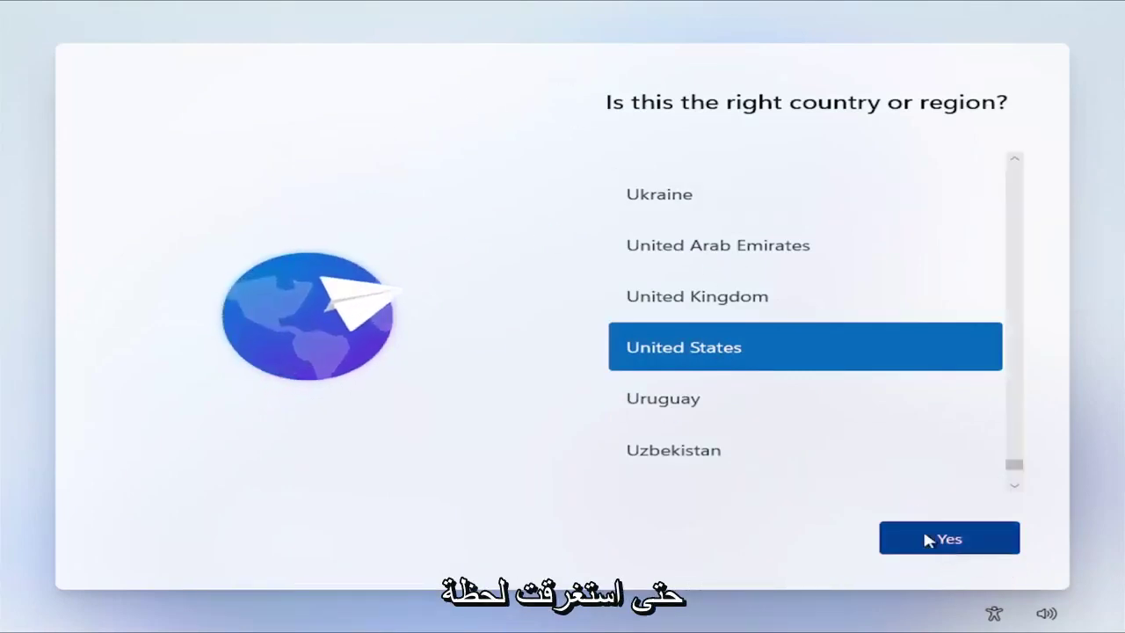
Step: Confirm United States as region and US as keyboard layout, skipping any second layout
{"action": "left_click", "coordinate": [977, 541]}
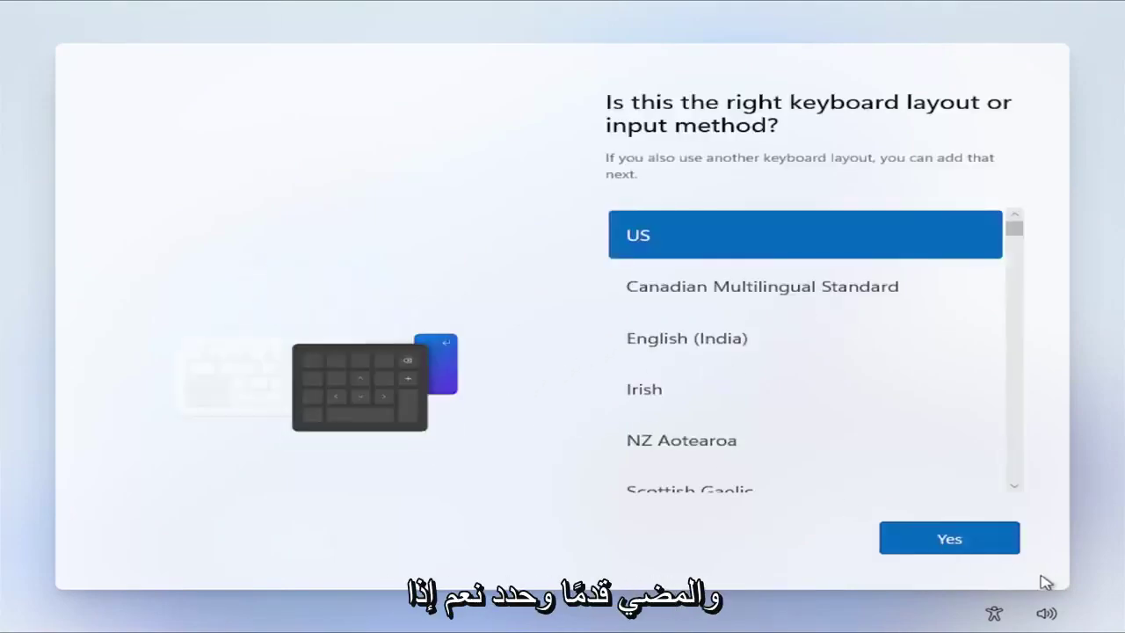
{"action": "left_click", "coordinate": [939, 540]}
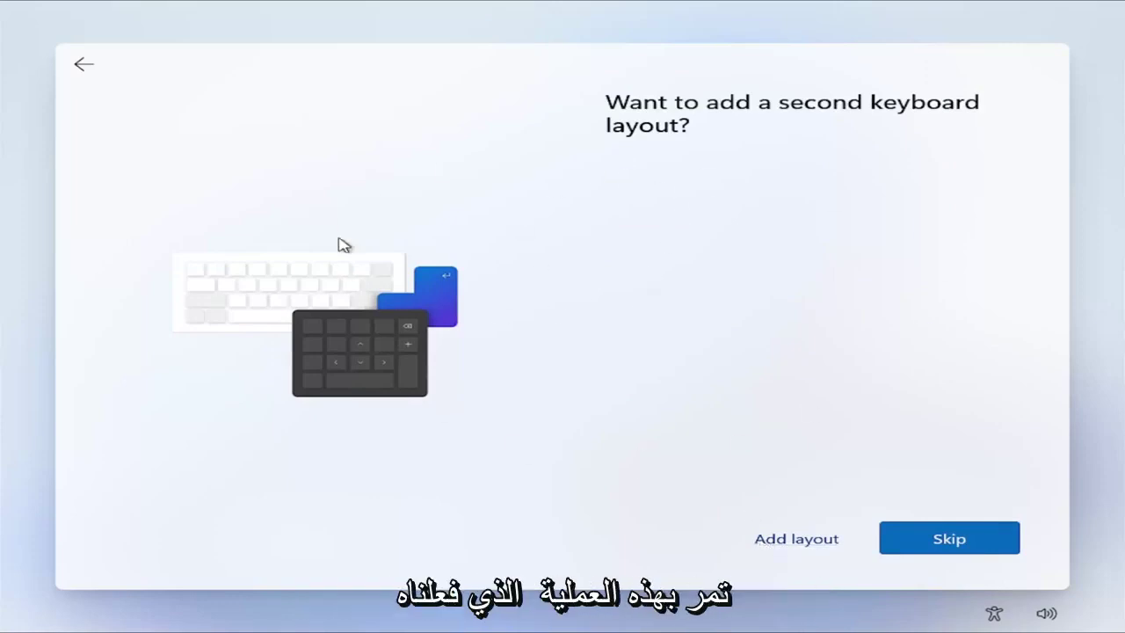
{"action": "left_click", "coordinate": [826, 540]}
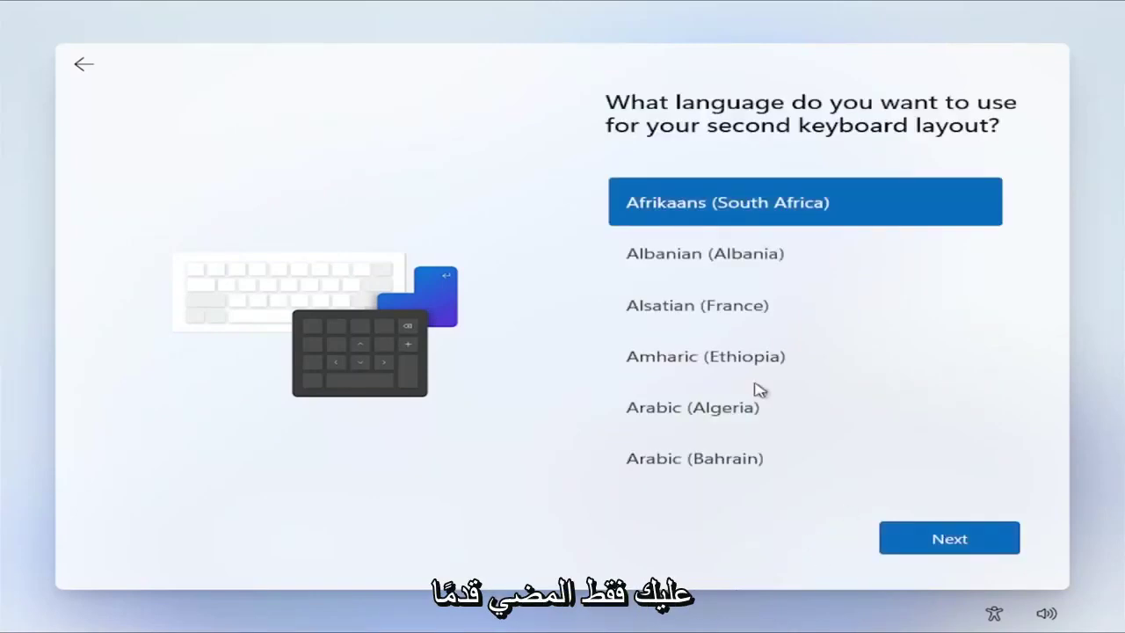
{"action": "left_click", "coordinate": [84, 64]}
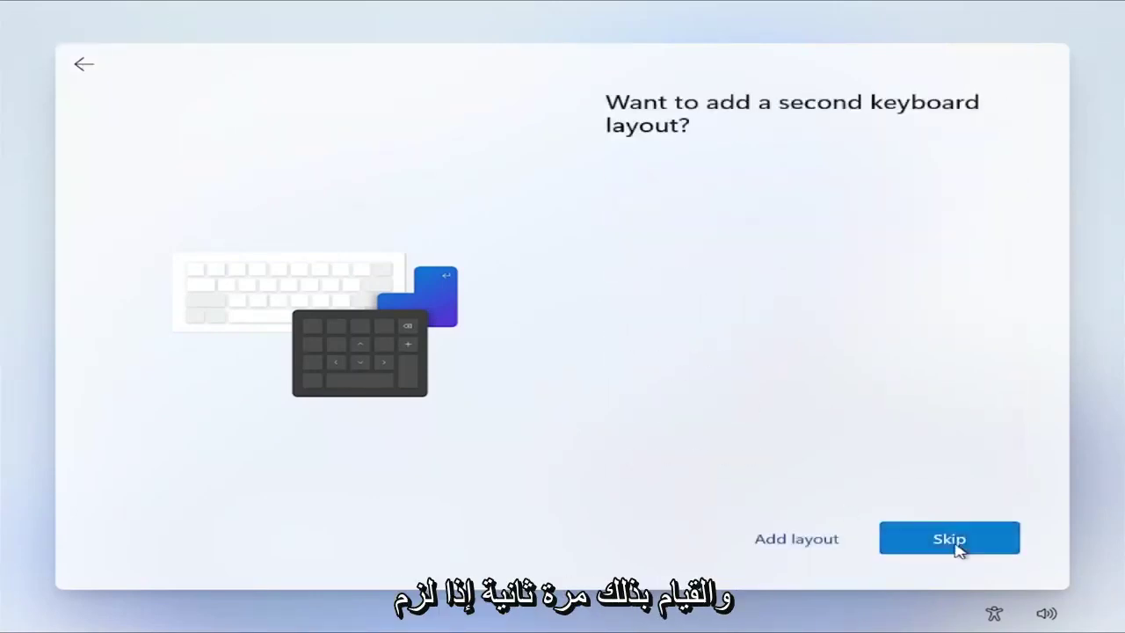
{"action": "left_click", "coordinate": [955, 542]}
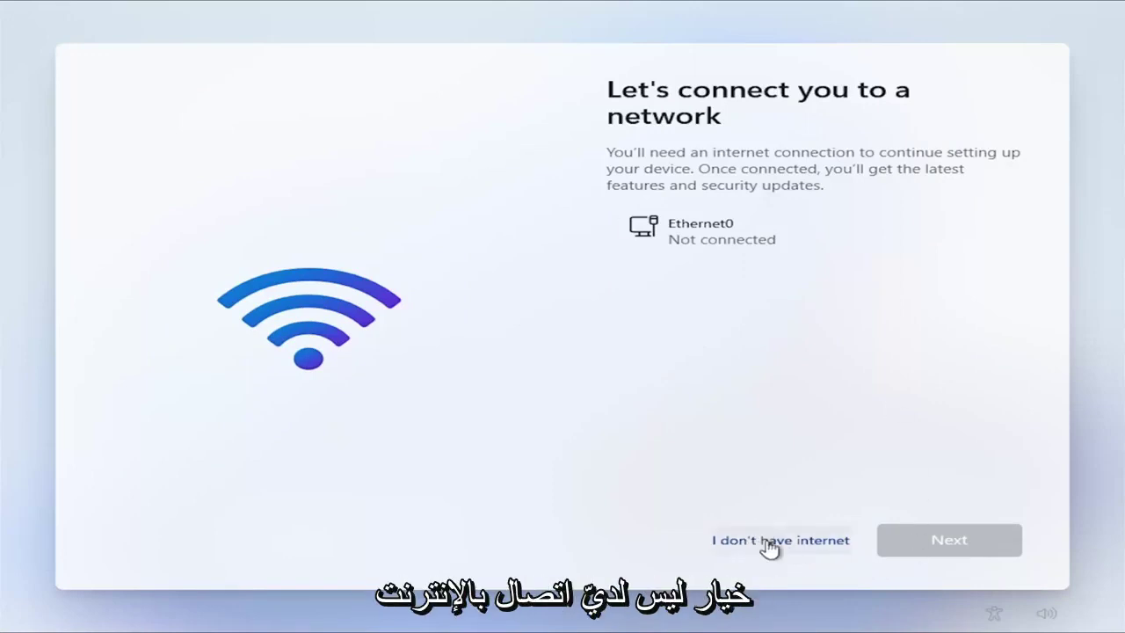
Step: Choose 'I don't have internet' and continue with limited setup
{"action": "left_click", "coordinate": [799, 547]}
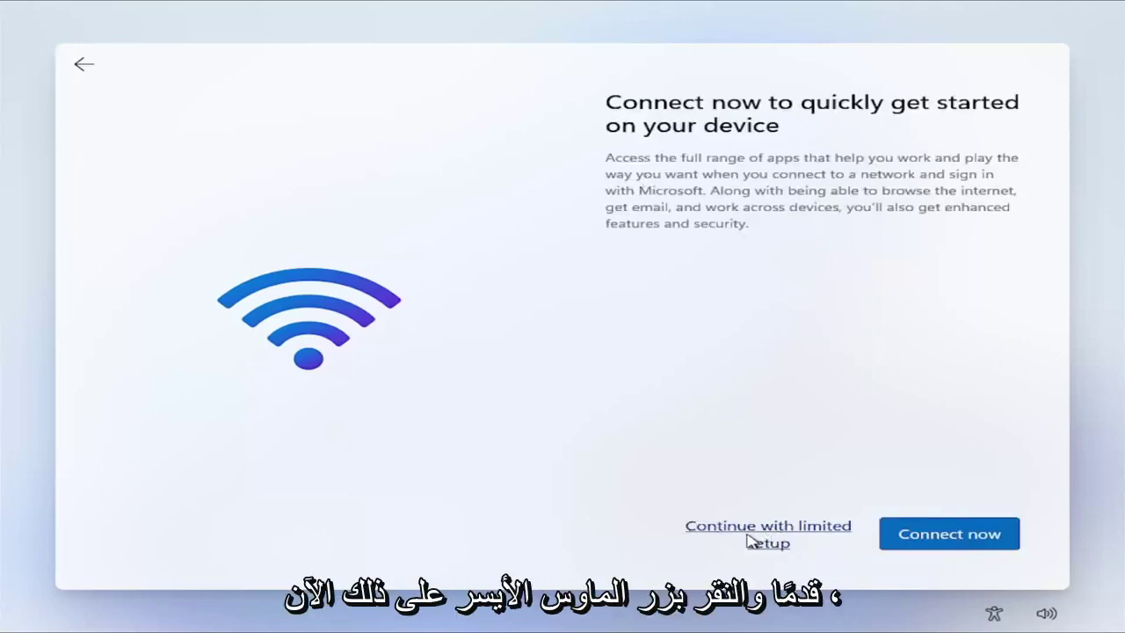
{"action": "left_click", "coordinate": [748, 540]}
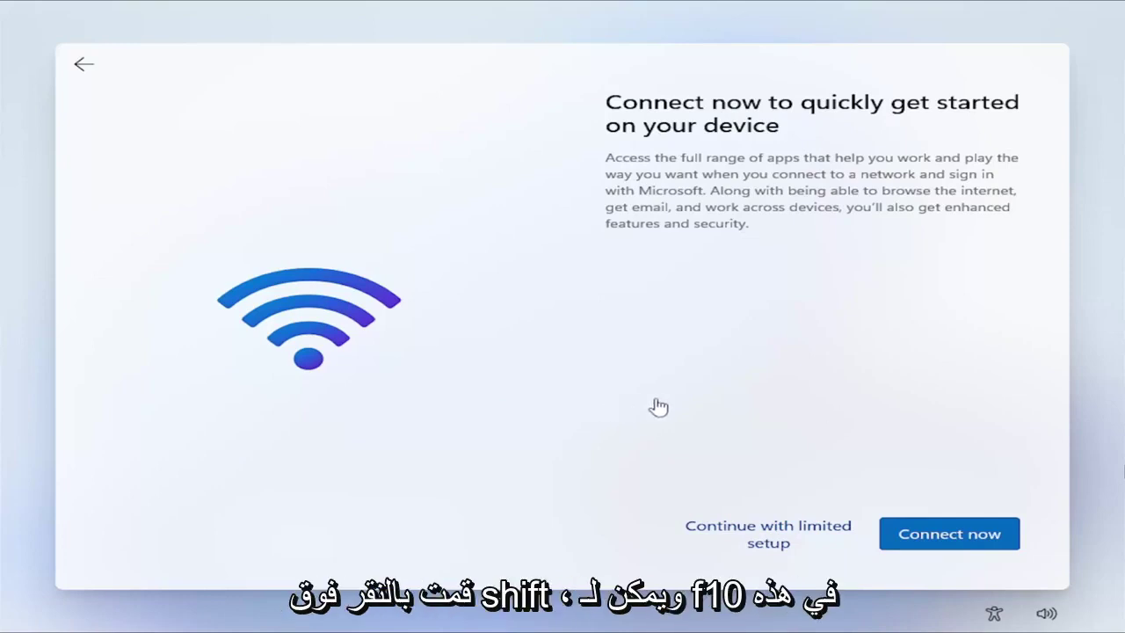
Step: Reopen a Command Prompt over setup and run taskmgr to launch Task Manager
{"action": "key", "text": "shift+F10"}
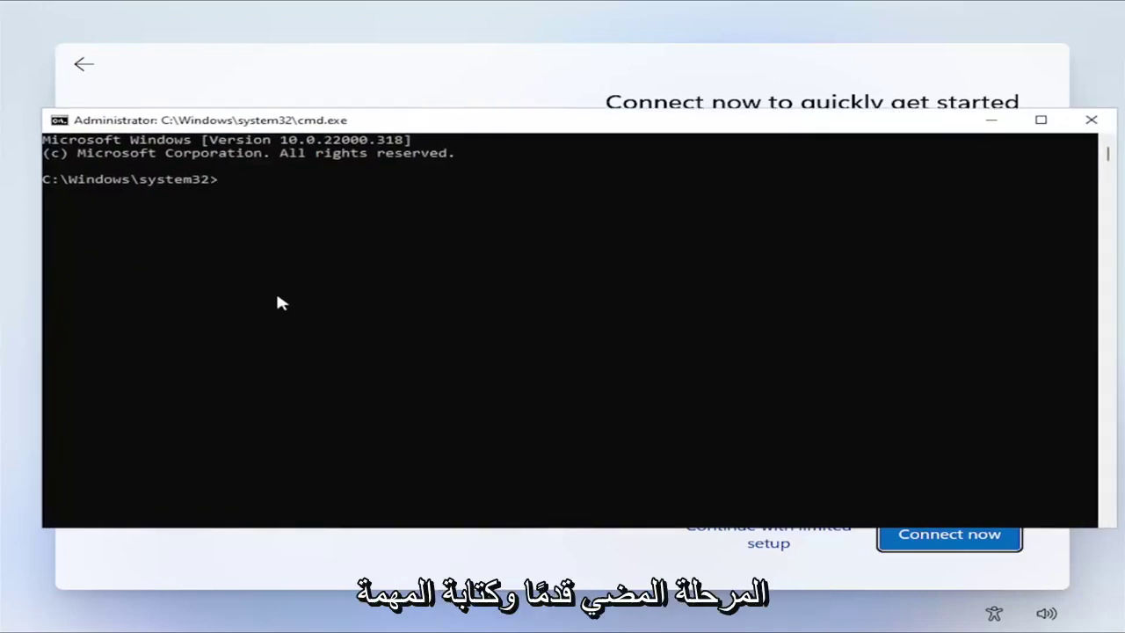
{"action": "type", "text": "t"}
{"action": "type", "text": "askm"}
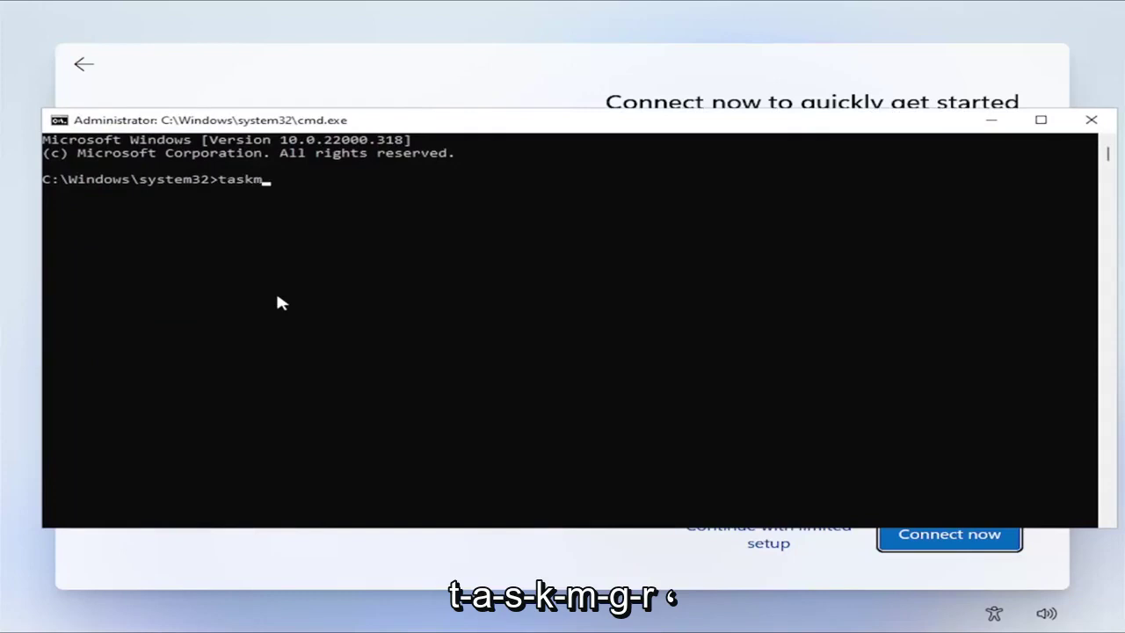
{"action": "type", "text": "gr"}
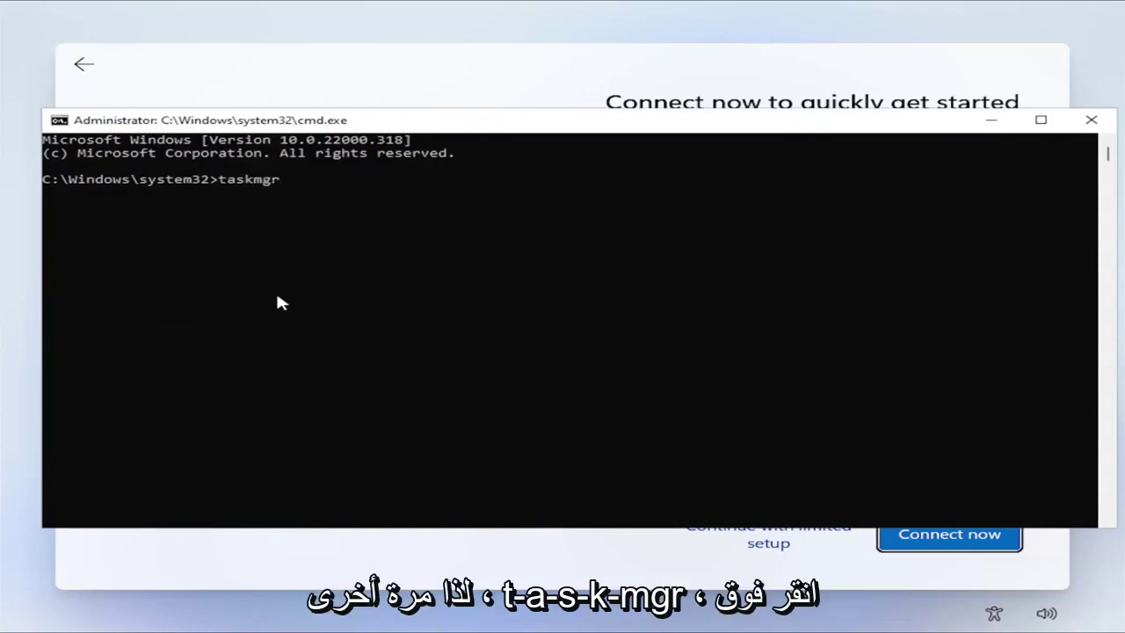
{"action": "key", "text": "Return"}
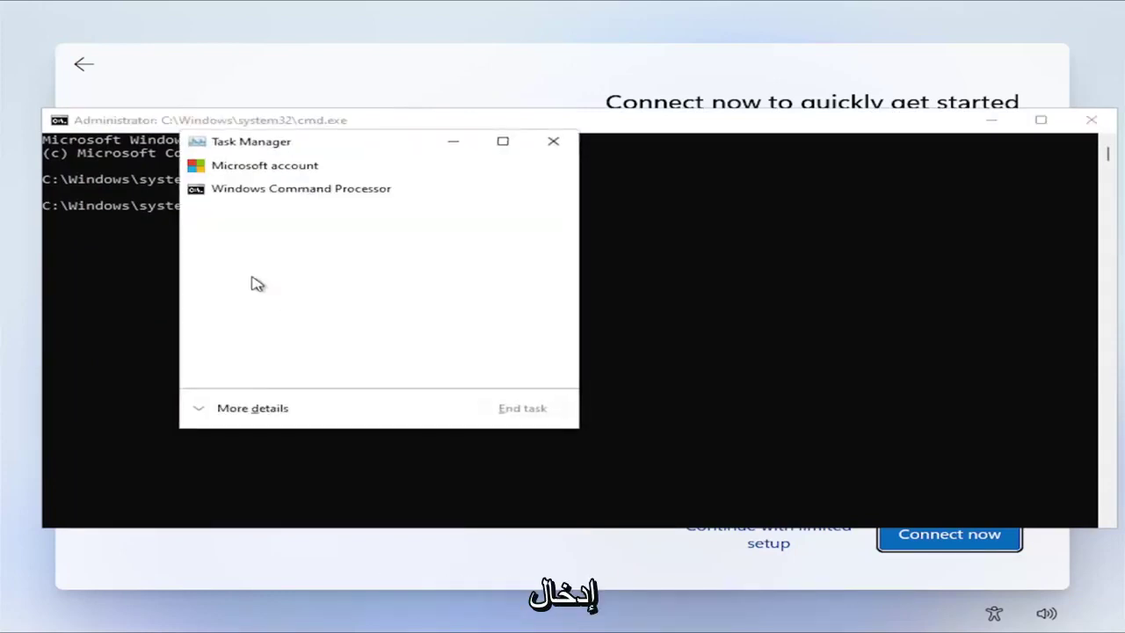
Step: Expand Task Manager to full details and scroll the Processes list to the Host Process for Windows Tasks entries
{"action": "left_click", "coordinate": [250, 408]}
{"action": "left_click_drag", "start_coordinate": [341, 141], "coordinate": [434, 101]}
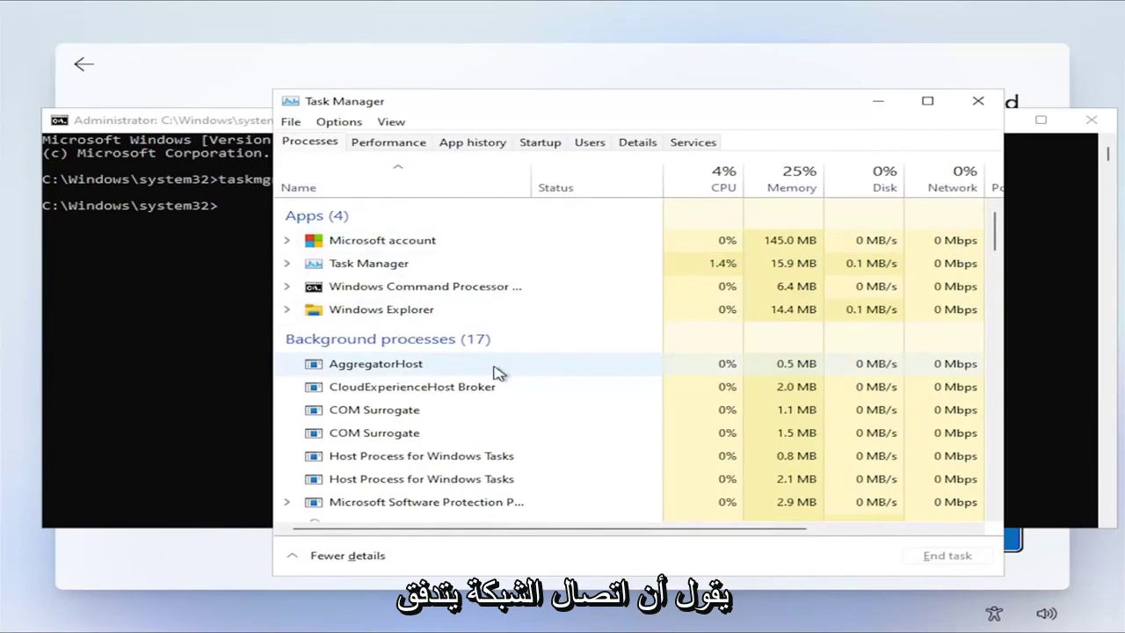
{"action": "scroll", "coordinate": [494, 373], "scroll_direction": "down", "scroll_amount": 2}
{"action": "scroll", "coordinate": [515, 452], "scroll_direction": "down", "scroll_amount": 1}
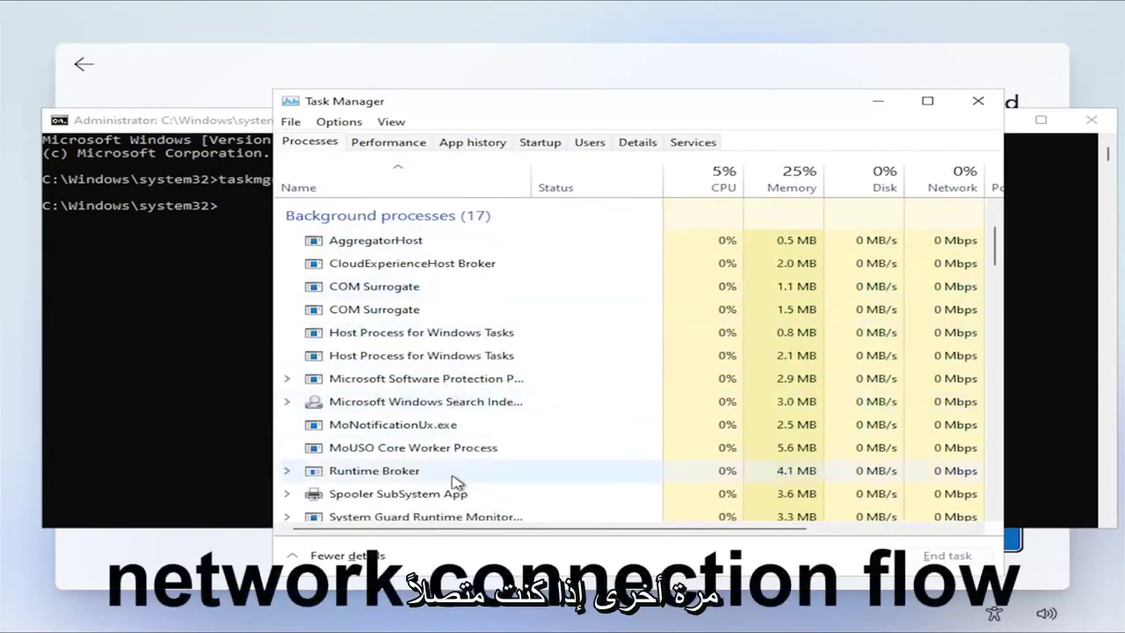
{"action": "scroll", "coordinate": [456, 482], "scroll_direction": "down", "scroll_amount": 1}
{"action": "scroll", "coordinate": [452, 466], "scroll_direction": "down", "scroll_amount": 2}
{"action": "scroll", "coordinate": [439, 400], "scroll_direction": "down", "scroll_amount": 1}
{"action": "scroll", "coordinate": [444, 433], "scroll_direction": "down", "scroll_amount": 3}
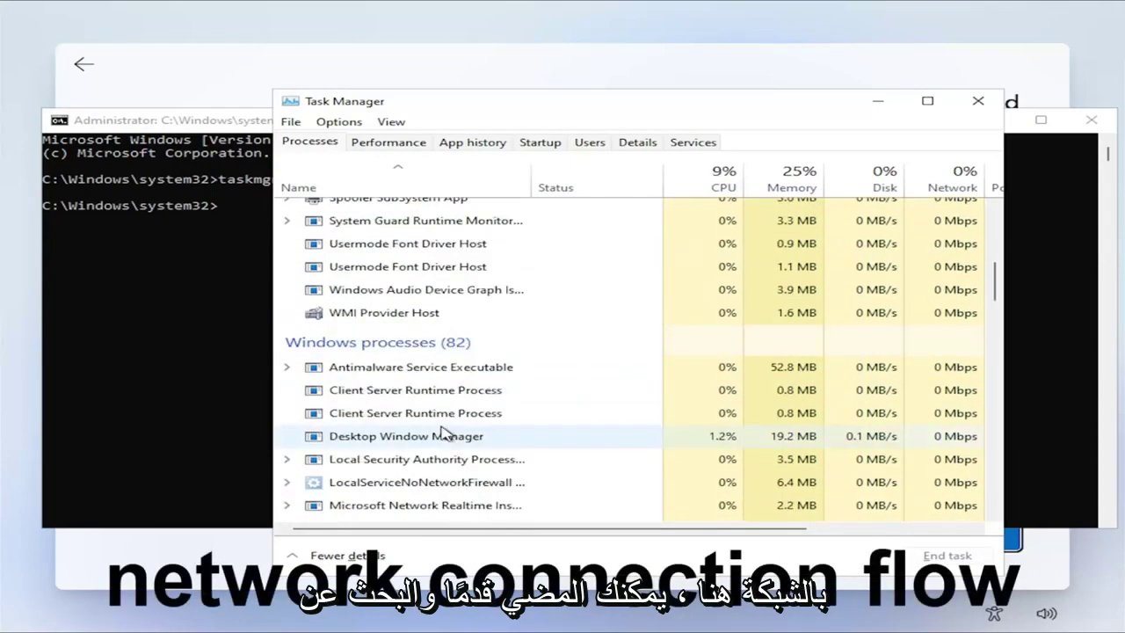
{"action": "scroll", "coordinate": [444, 433], "scroll_direction": "down", "scroll_amount": 2}
{"action": "scroll", "coordinate": [442, 432], "scroll_direction": "down", "scroll_amount": 2}
{"action": "scroll", "coordinate": [442, 435], "scroll_direction": "down", "scroll_amount": 3}
{"action": "scroll", "coordinate": [442, 442], "scroll_direction": "down", "scroll_amount": 3}
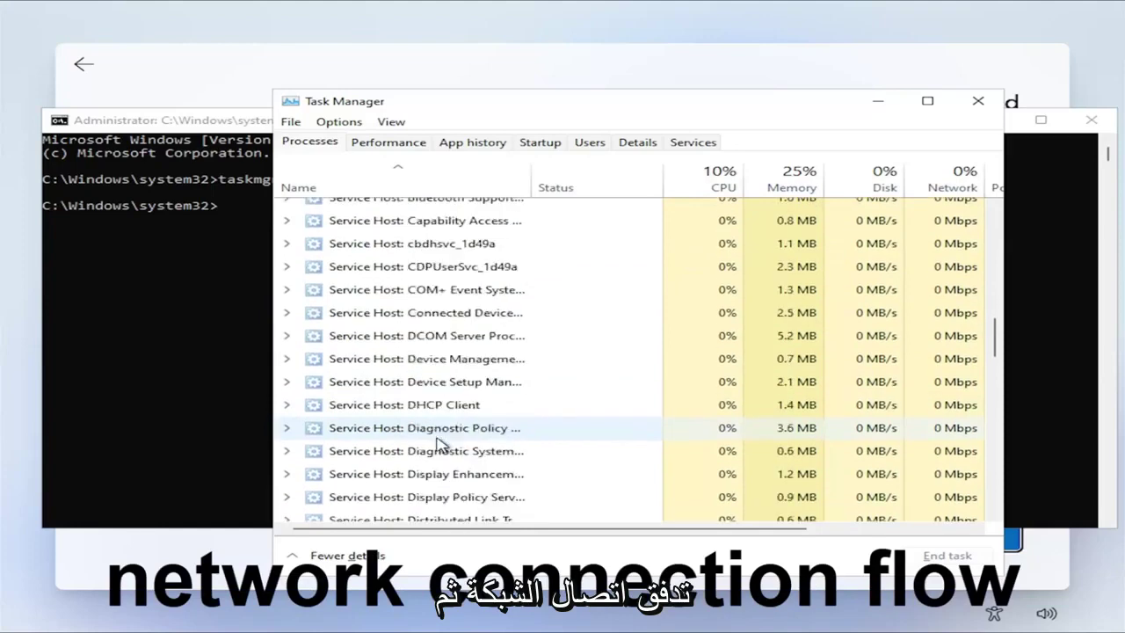
{"action": "scroll", "coordinate": [440, 446], "scroll_direction": "down", "scroll_amount": 4}
{"action": "scroll", "coordinate": [439, 445], "scroll_direction": "down", "scroll_amount": 3}
{"action": "scroll", "coordinate": [439, 440], "scroll_direction": "down", "scroll_amount": 3}
{"action": "scroll", "coordinate": [440, 443], "scroll_direction": "down", "scroll_amount": 3}
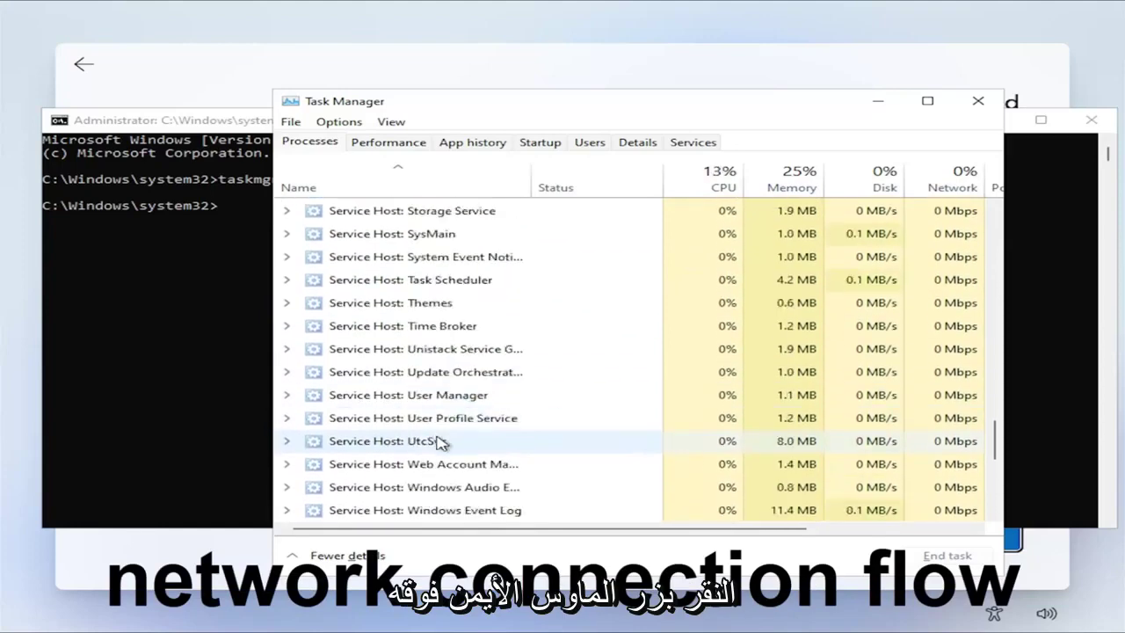
{"action": "scroll", "coordinate": [439, 442], "scroll_direction": "down", "scroll_amount": 3}
{"action": "scroll", "coordinate": [435, 440], "scroll_direction": "down", "scroll_amount": 3}
{"action": "scroll", "coordinate": [424, 438], "scroll_direction": "down", "scroll_amount": 1}
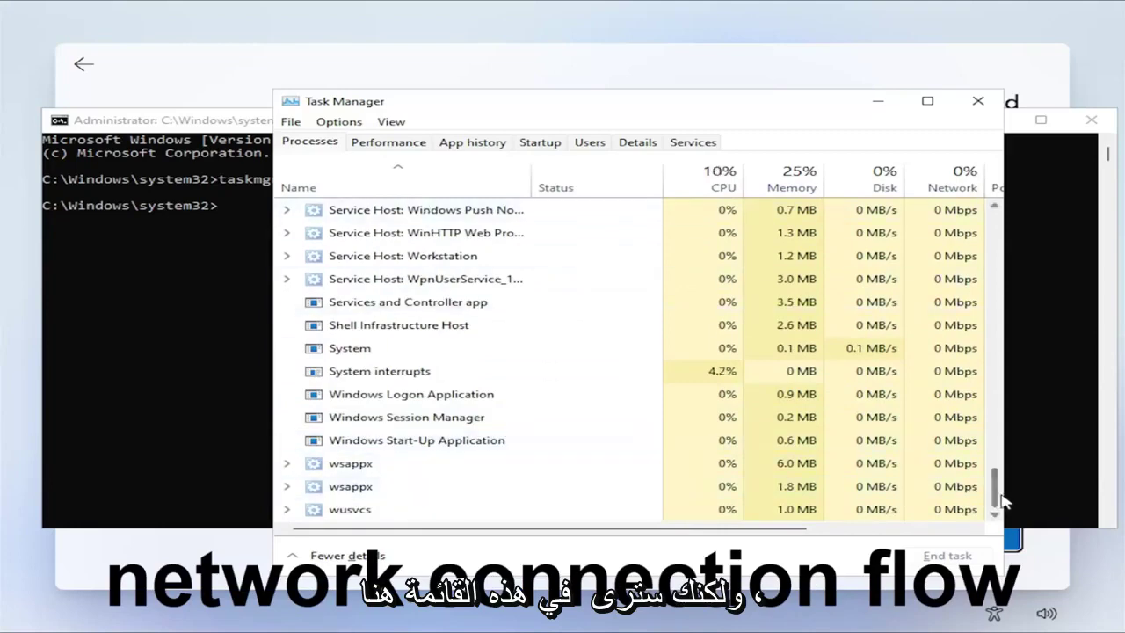
{"action": "left_click_drag", "start_coordinate": [996, 498], "coordinate": [939, 255]}
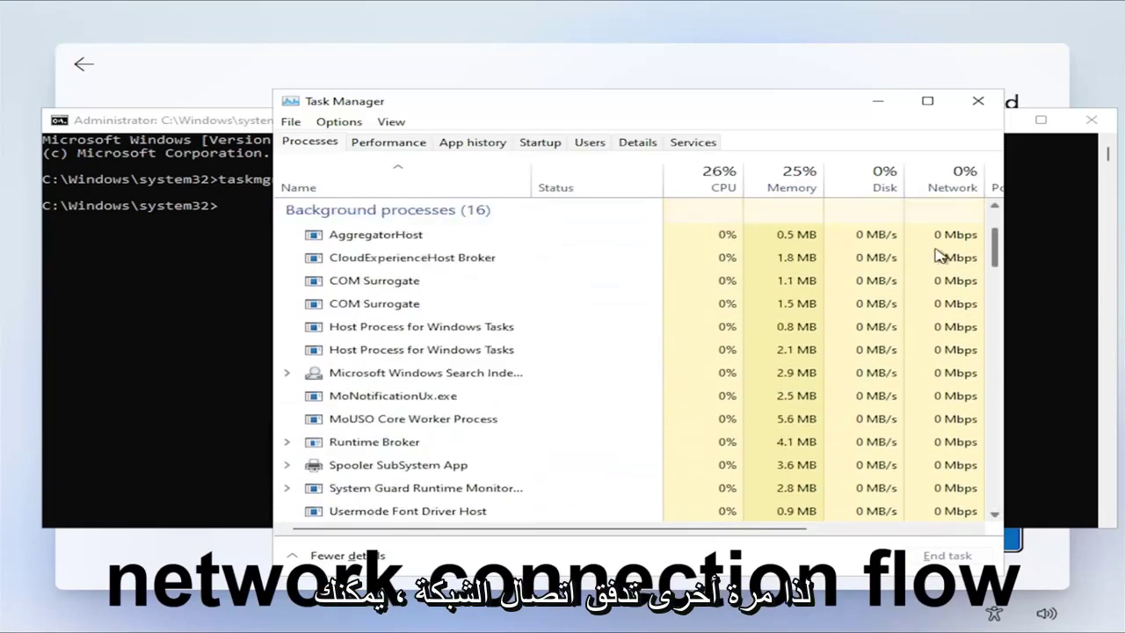
Step: End the second Host Process for Windows Tasks and close the Command Prompt window
{"action": "right_click", "coordinate": [389, 350]}
{"action": "left_click", "coordinate": [978, 101]}
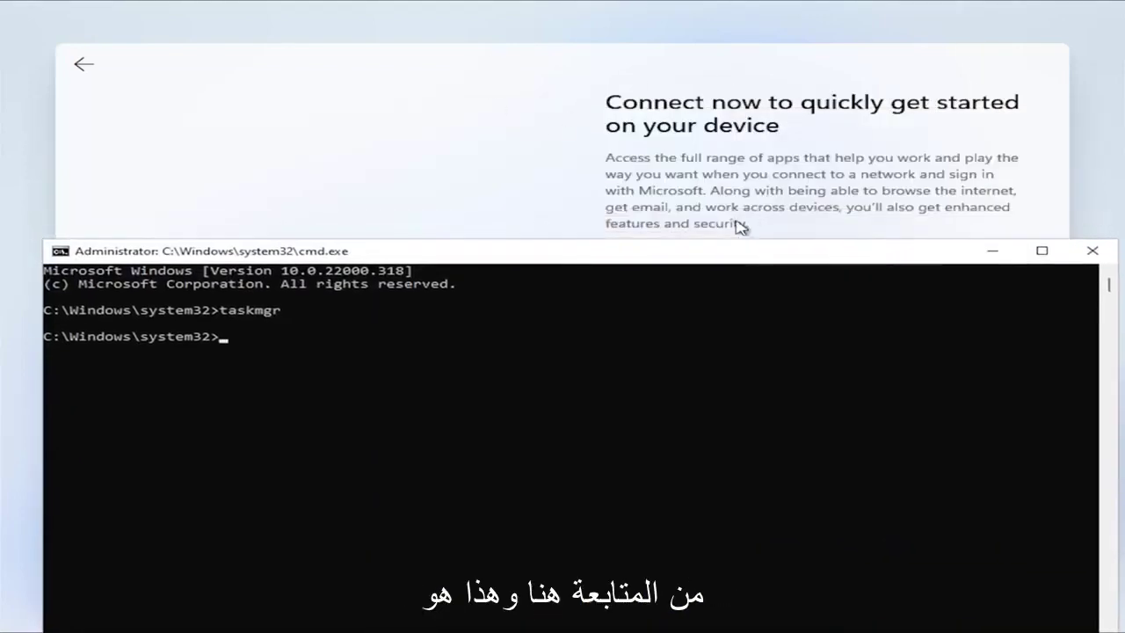
{"action": "mouse_move", "coordinate": [738, 253]}
{"action": "left_mouse_down"}
{"action": "mouse_move", "coordinate": [677, 133]}
{"action": "mouse_move", "coordinate": [694, 126]}
{"action": "left_mouse_up"}
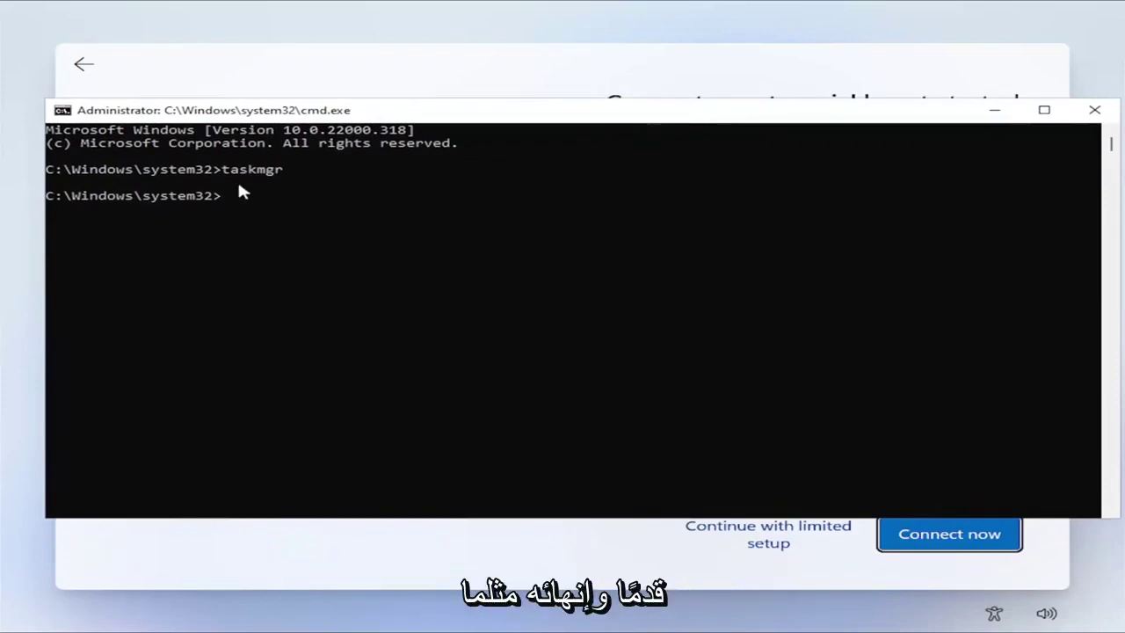
{"action": "left_click", "coordinate": [1092, 112]}
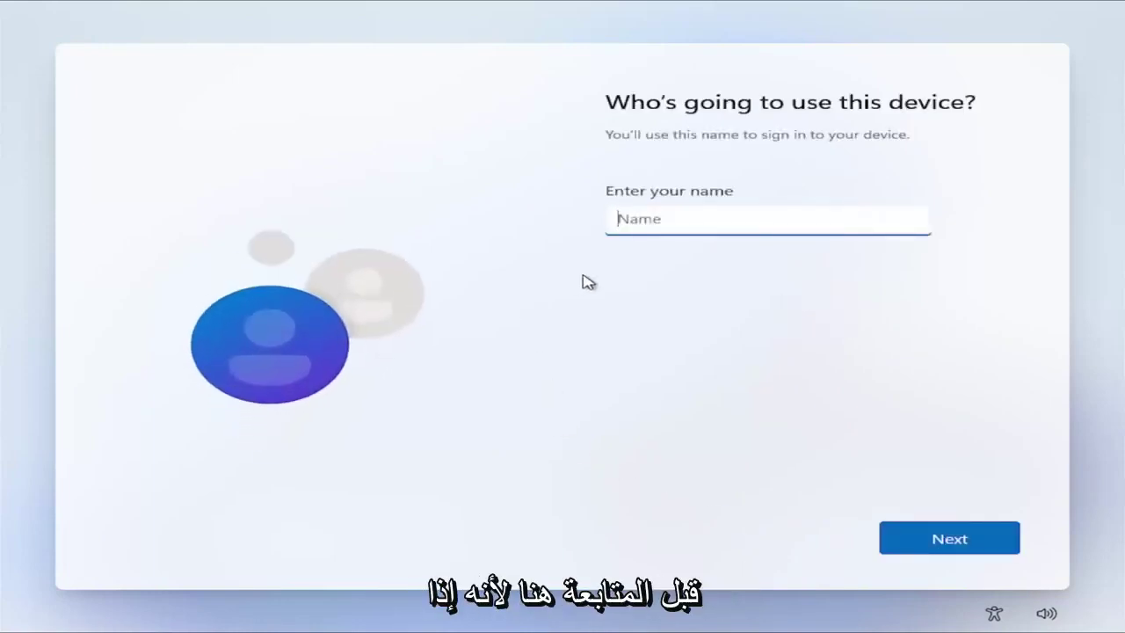
Step: Enter the local account user name and continue with a blank password
{"action": "type", "text": "MDTde"}
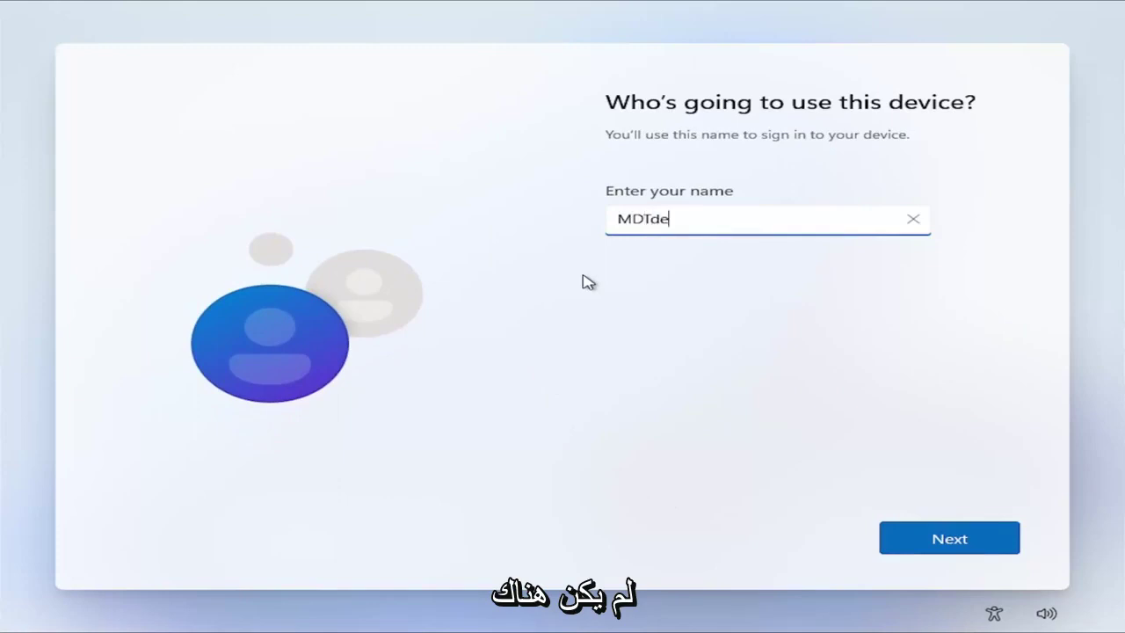
{"action": "key", "text": "BackSpace"}
{"action": "key", "text": "BackSpace"}
{"action": "type", "text": "echVideos"}
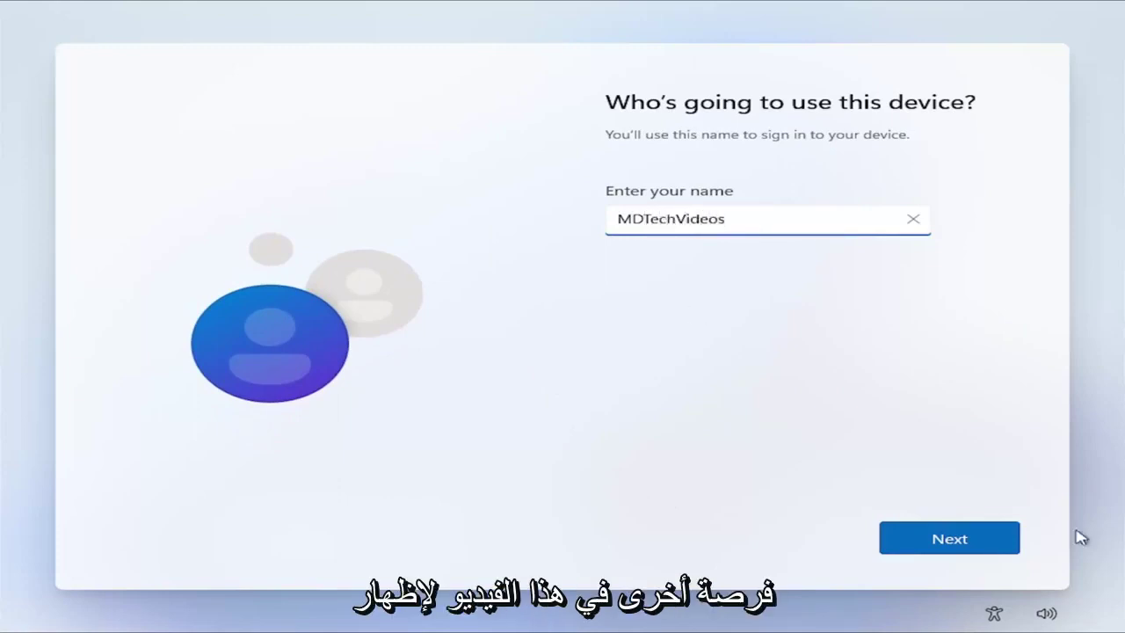
{"action": "left_click", "coordinate": [984, 538]}
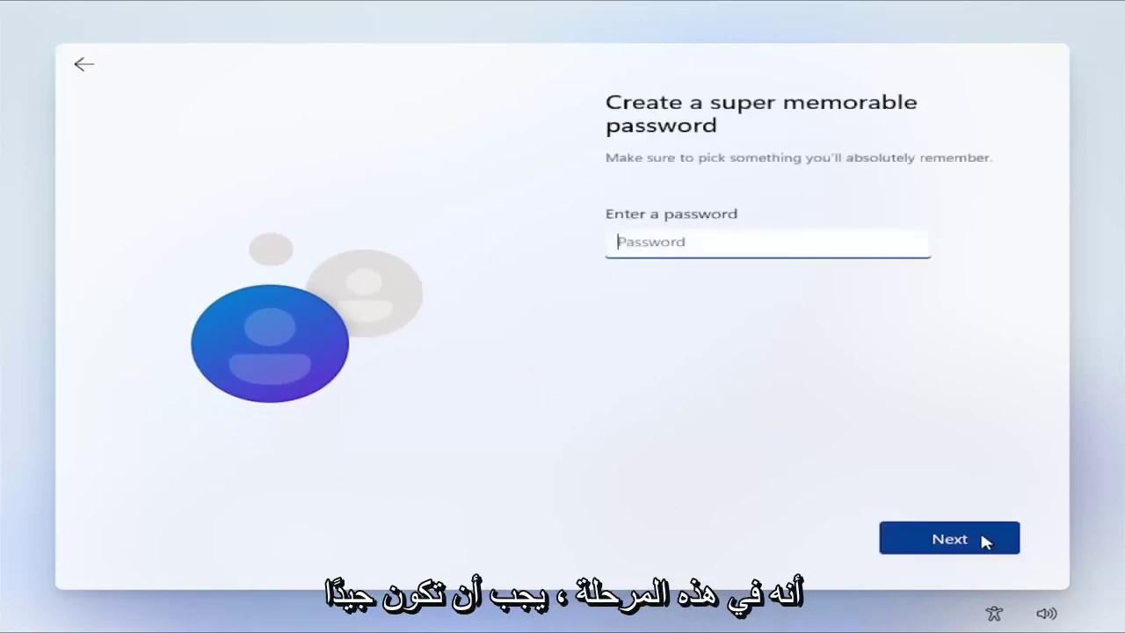
{"action": "left_click", "coordinate": [985, 539]}
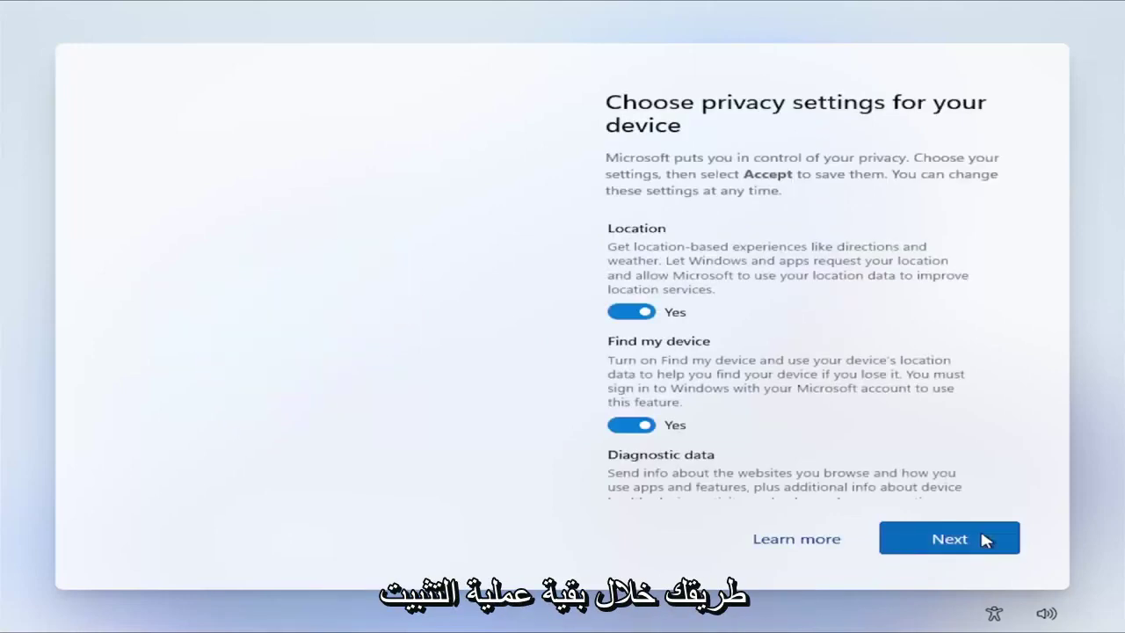
Step: Turn off Location, Find my device, inking, tailored experiences and advertising ID, diagnostics Required only, then accept
{"action": "left_click", "coordinate": [631, 311]}
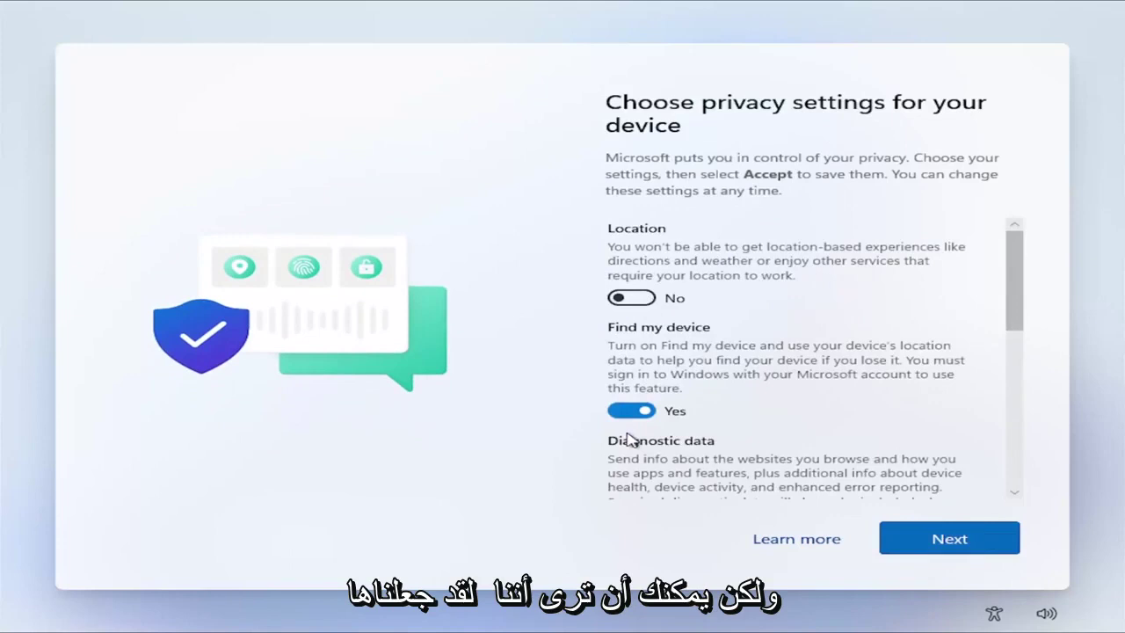
{"action": "left_click", "coordinate": [630, 411]}
{"action": "scroll", "coordinate": [630, 425], "scroll_direction": "down", "scroll_amount": 2}
{"action": "left_click", "coordinate": [631, 384]}
{"action": "left_click", "coordinate": [631, 480]}
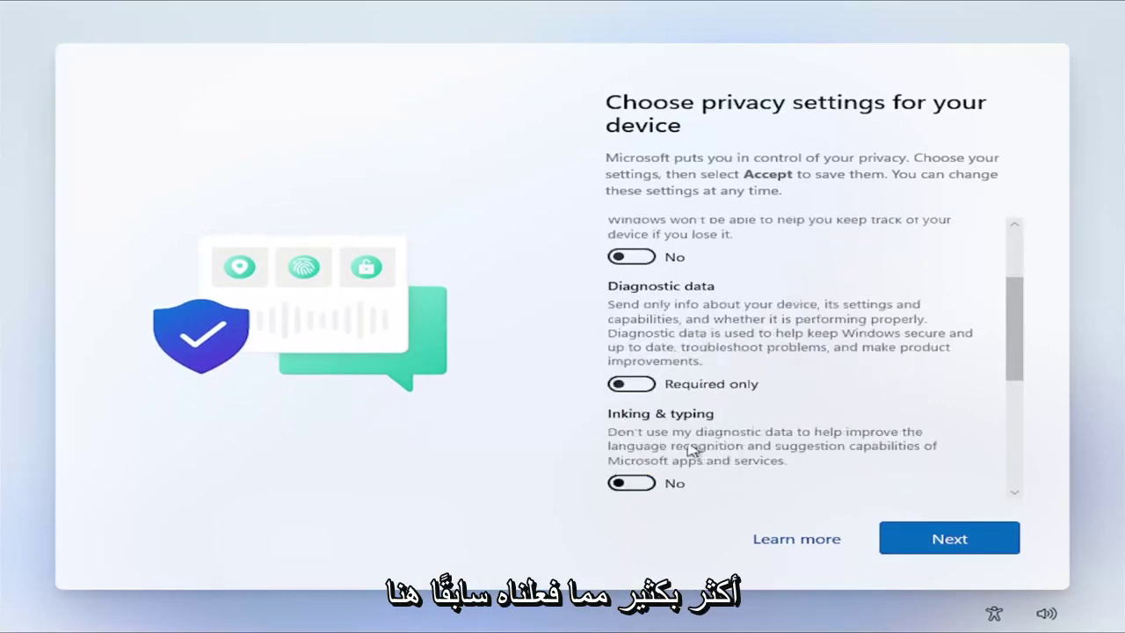
{"action": "scroll", "coordinate": [651, 466], "scroll_direction": "down", "scroll_amount": 3}
{"action": "left_click", "coordinate": [631, 428]}
{"action": "scroll", "coordinate": [633, 413], "scroll_direction": "down", "scroll_amount": 3}
{"action": "left_click", "coordinate": [631, 408]}
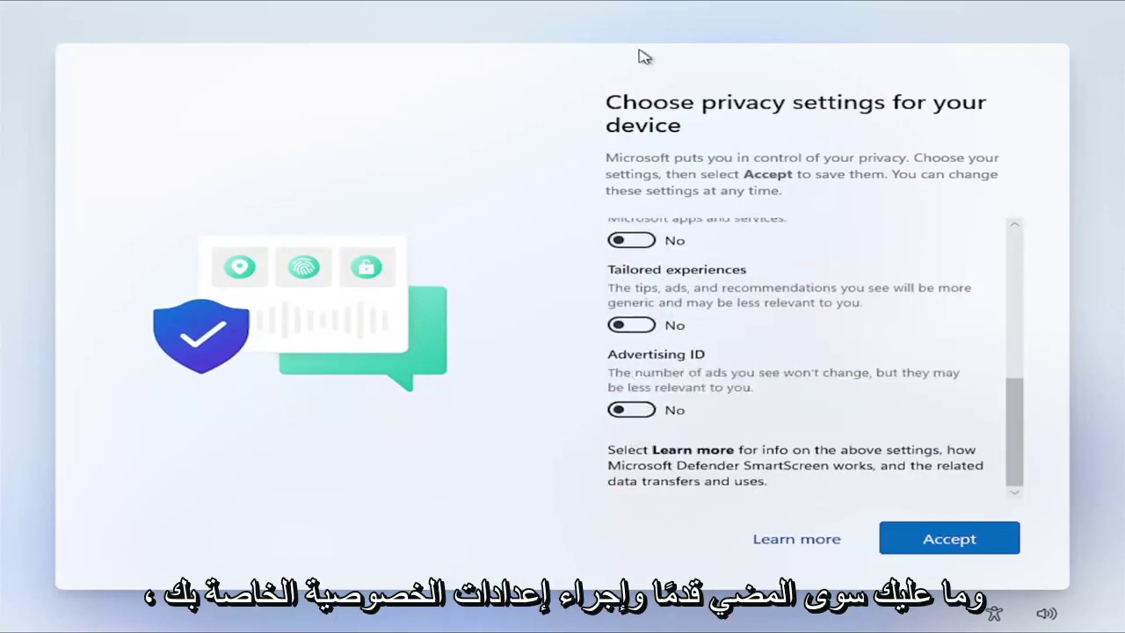
{"action": "left_click", "coordinate": [964, 525]}
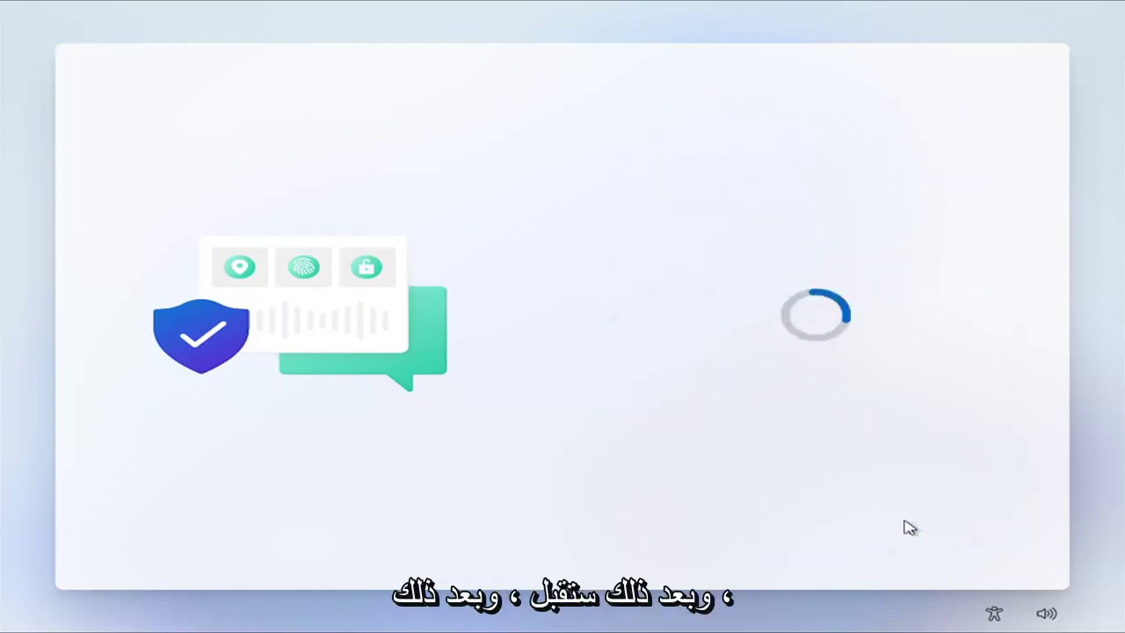